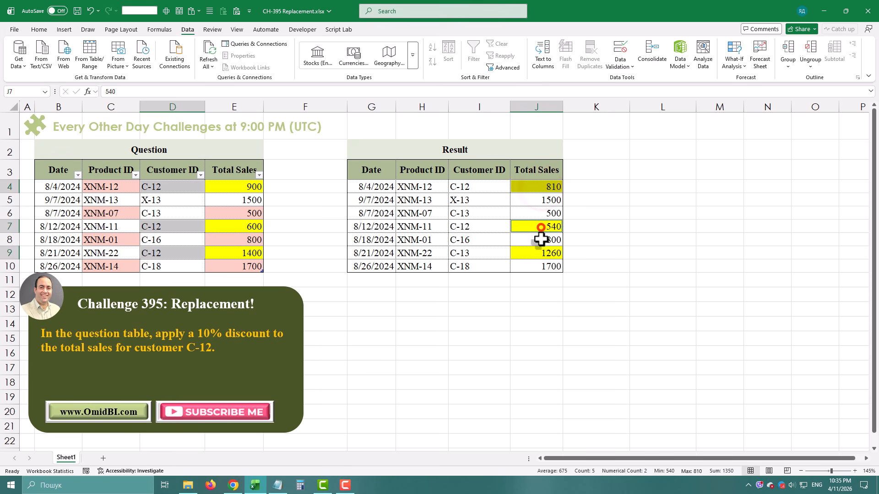
Load the Question table from the worksheet into the Power Query Editor.
left_click(540, 254, "ctrl")
left_click(166, 226)
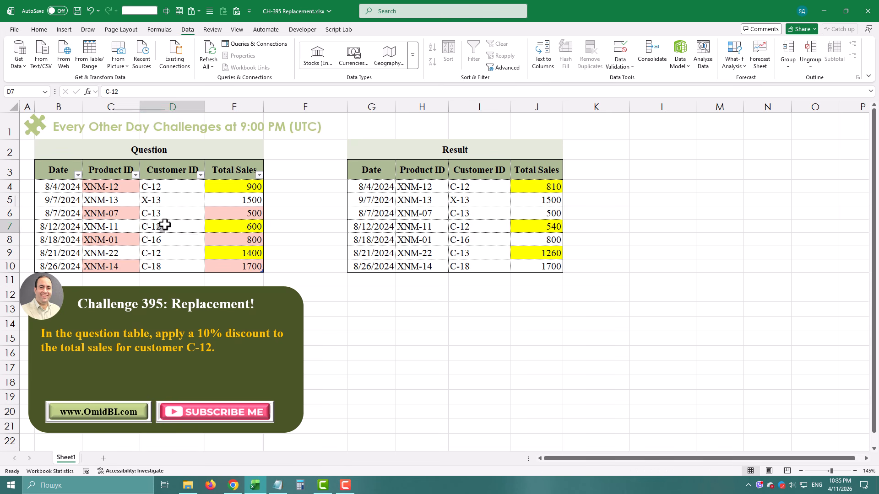
left_click(98, 47)
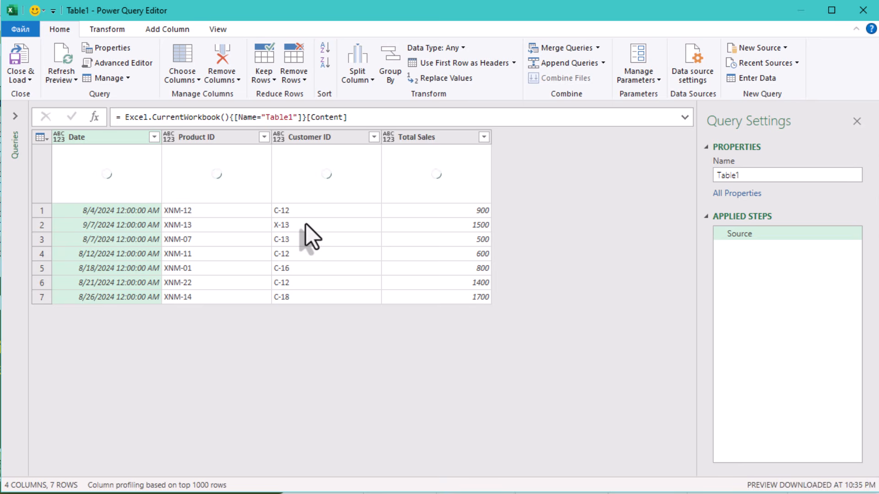
Copy the C-12 value from the first row of the Customer ID column.
left_click(293, 211)
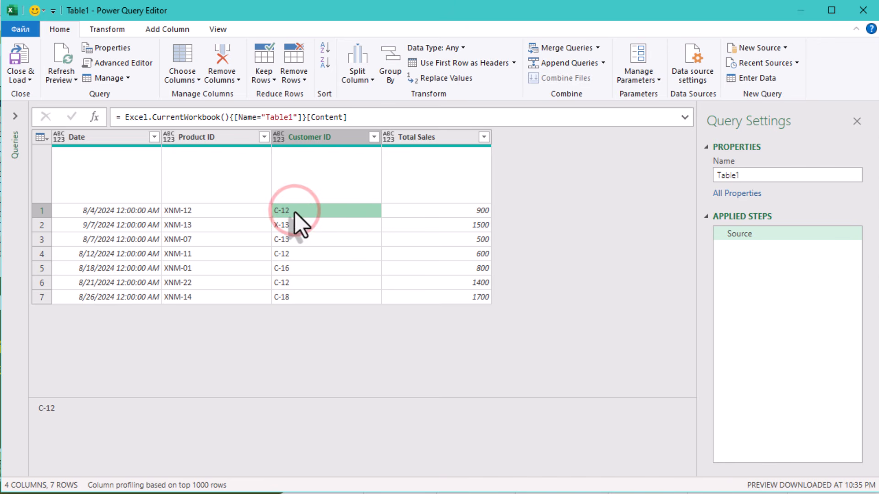
left_click_drag(55, 408, 29, 411)
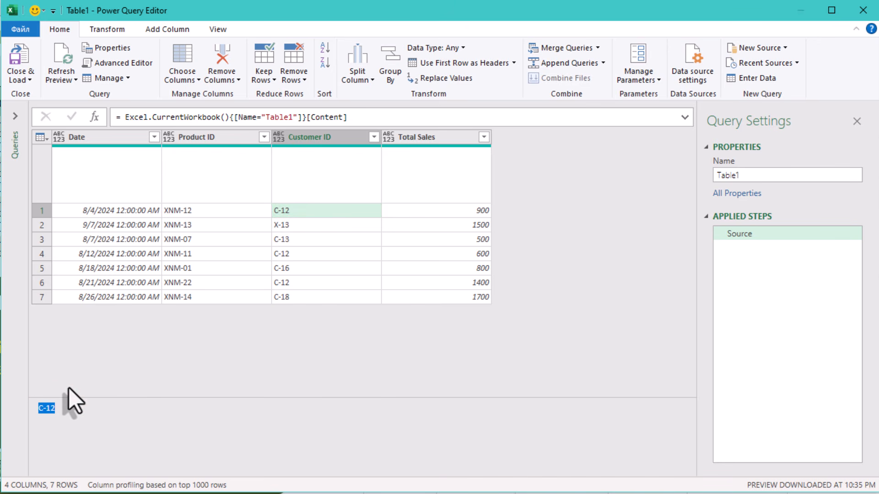
left_click(287, 309)
key("ctrl+c")
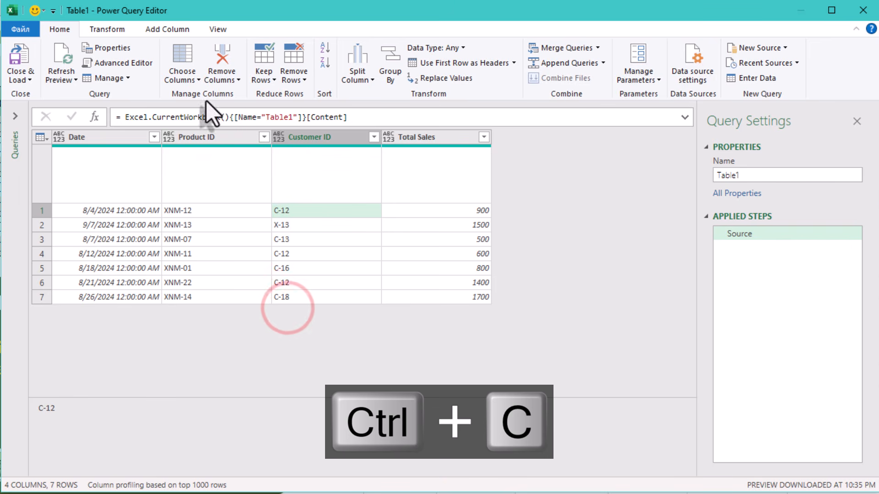
Start a conditional column whose condition tests that Customer ID equals C-12.
left_click(166, 29)
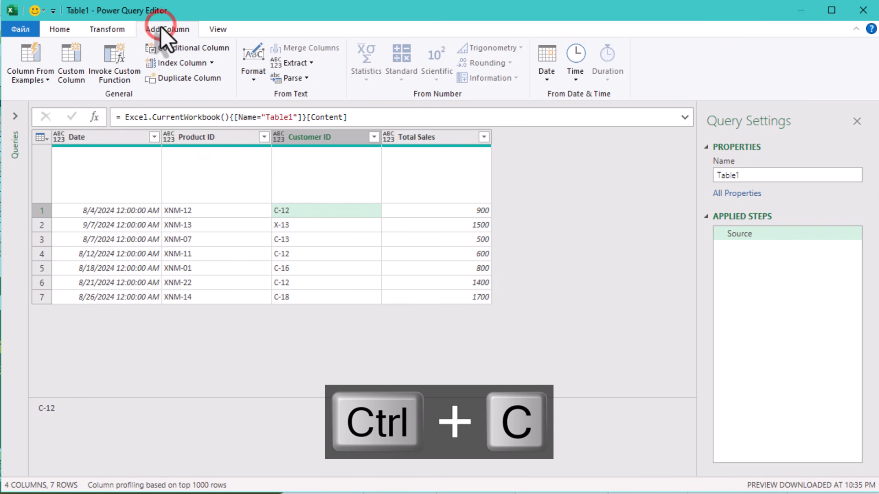
left_click(196, 47)
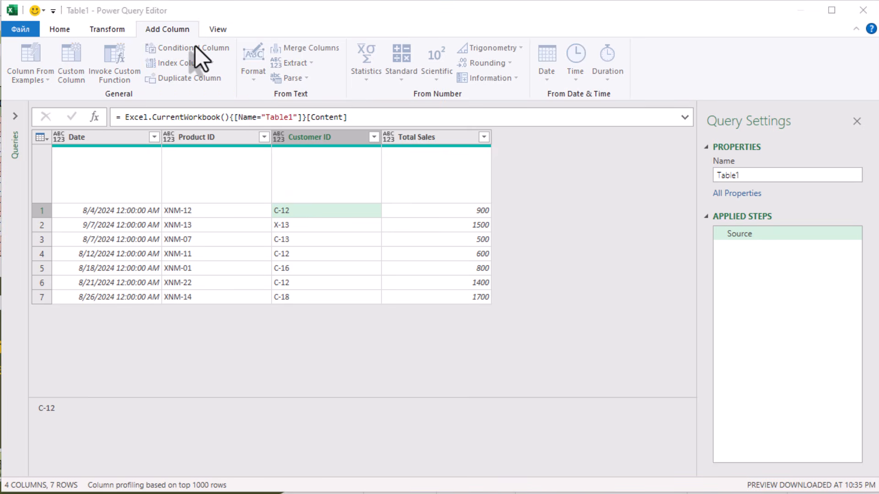
left_click(290, 196)
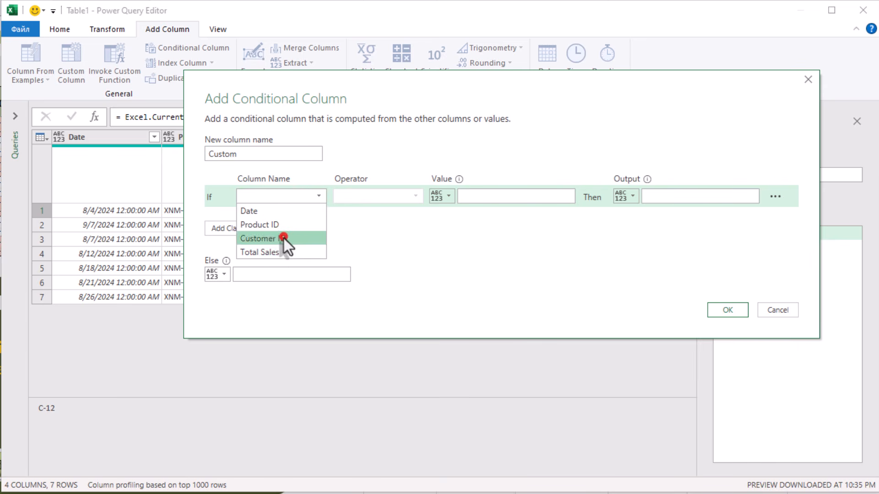
left_click(284, 238)
left_click(490, 197)
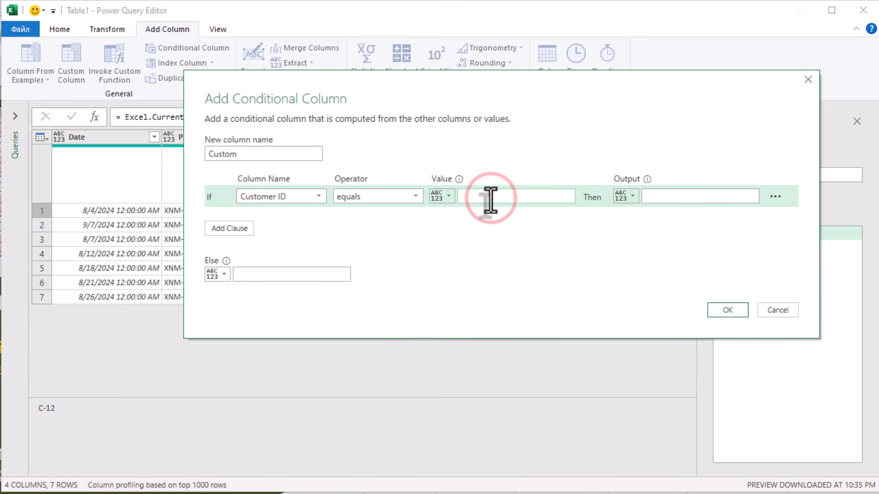
type("C-12")
Set both the Then output and the Else output to the Total Sales column, and create the conditional column.
left_click(633, 195)
left_click(647, 227)
left_click(662, 199)
left_click(678, 252)
left_click(253, 280)
left_click(215, 275)
left_click(274, 303)
left_click(286, 274)
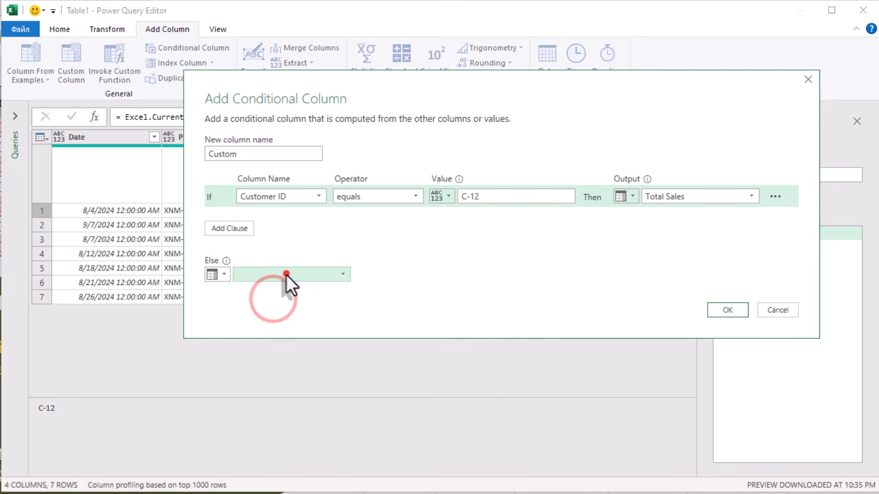
left_click(285, 329)
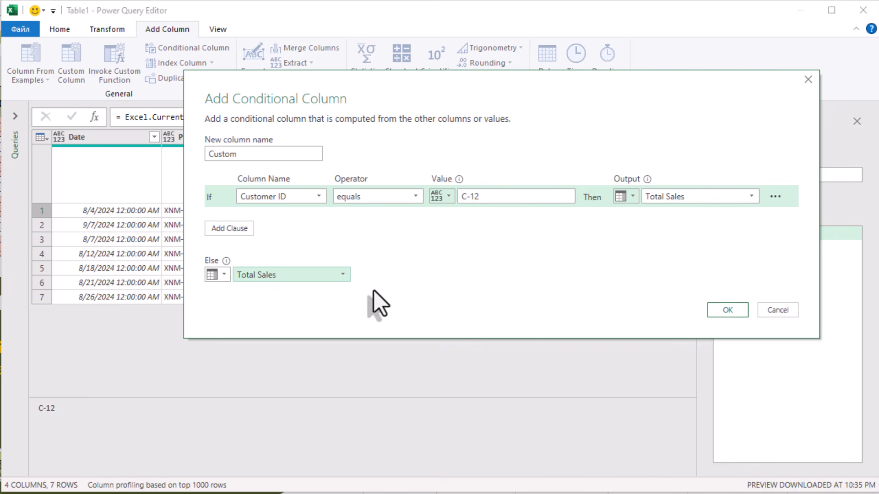
left_click(732, 310)
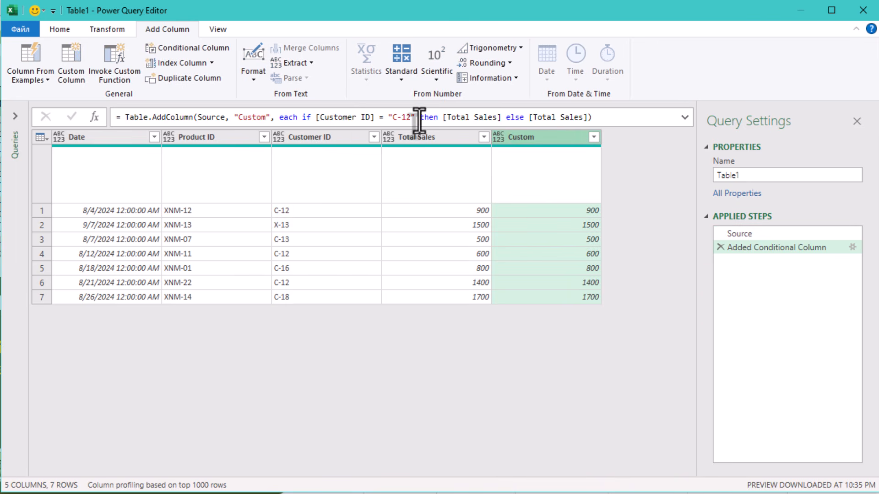
Multiply the Then result [Total Sales] in the conditional column's formula by (1-0.1).
left_click(500, 118)
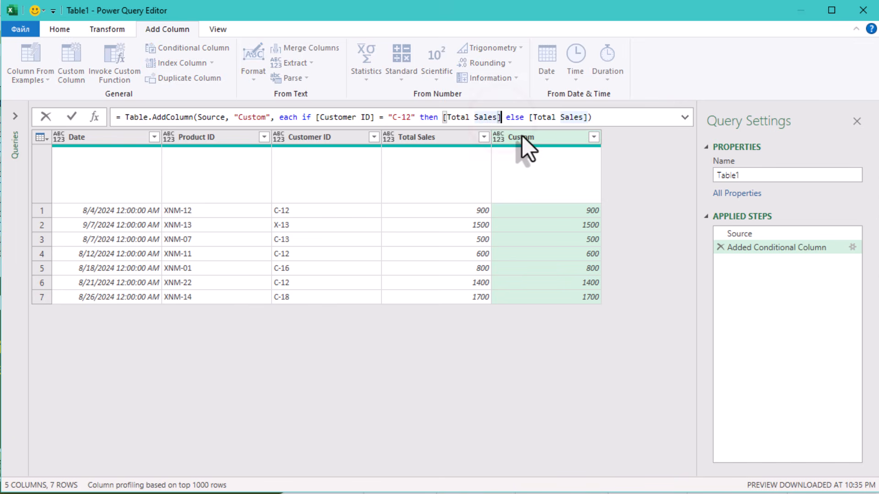
type("*")
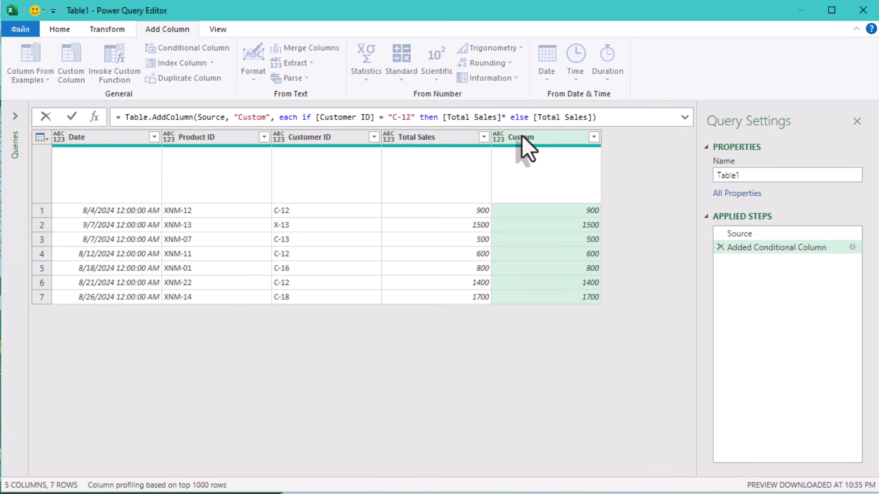
type("(1-")
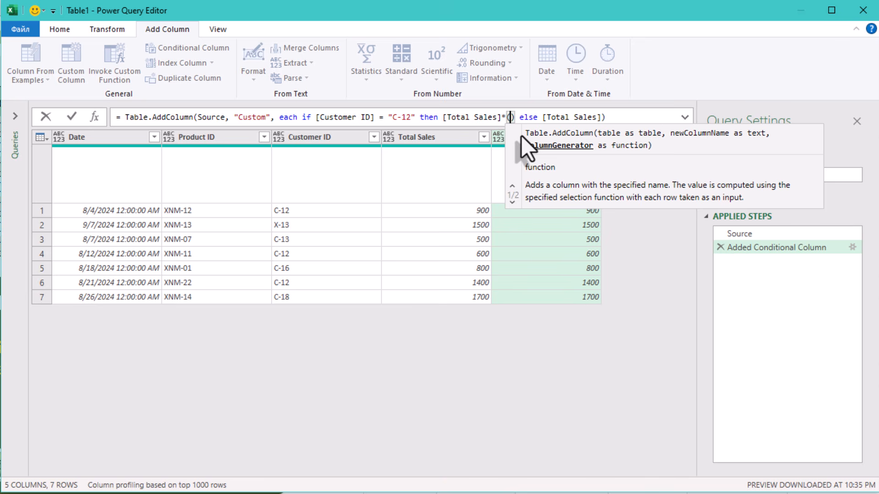
type("0.1")
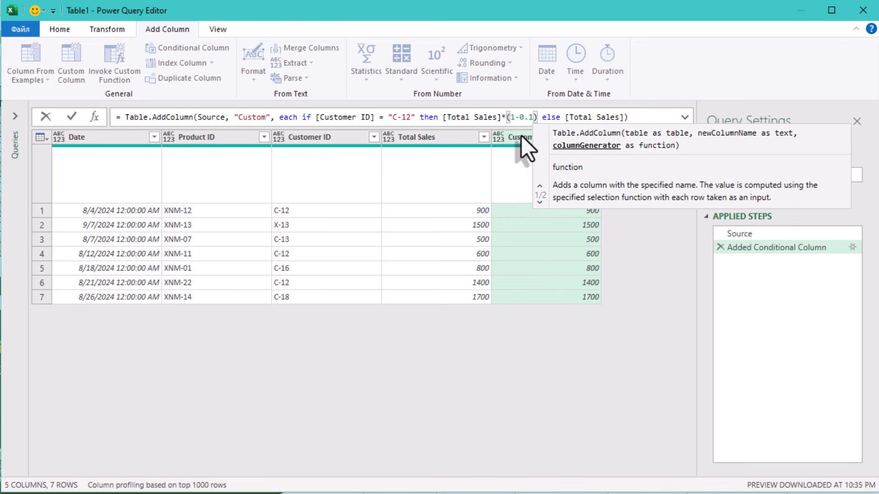
Replace the (1-0.1) factor in the formula with 0.9 and apply the edited formula.
key("shift+Left")
key("shift+Left")
key("shift+Left")
key("shift+Left")
key("shift+Left")
key("BackSpace")
key("BackSpace")
type("0.9")
key("Return")
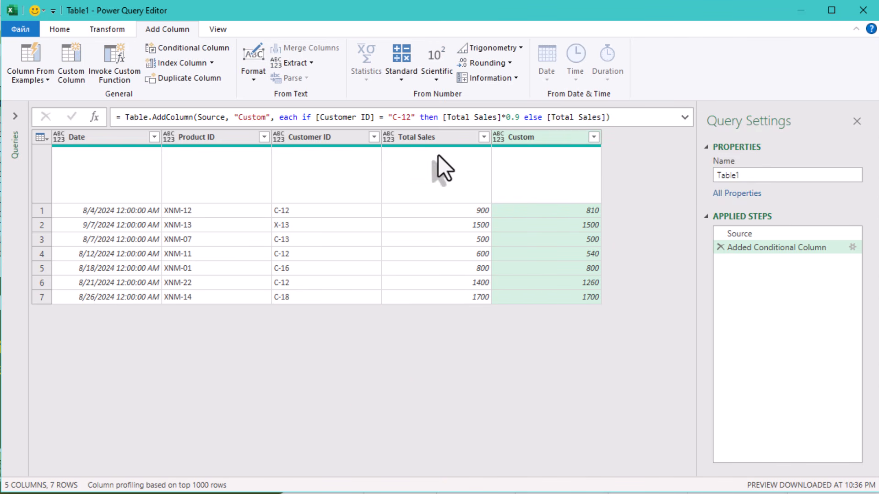
Remove the original Total Sales column and rename the Custom column as Total Sales.
left_click(430, 138)
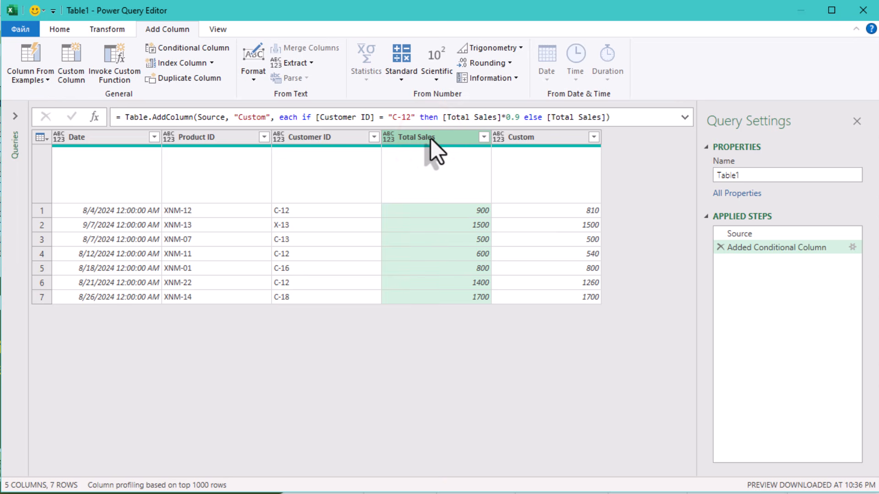
key("Delete")
double_click(424, 139)
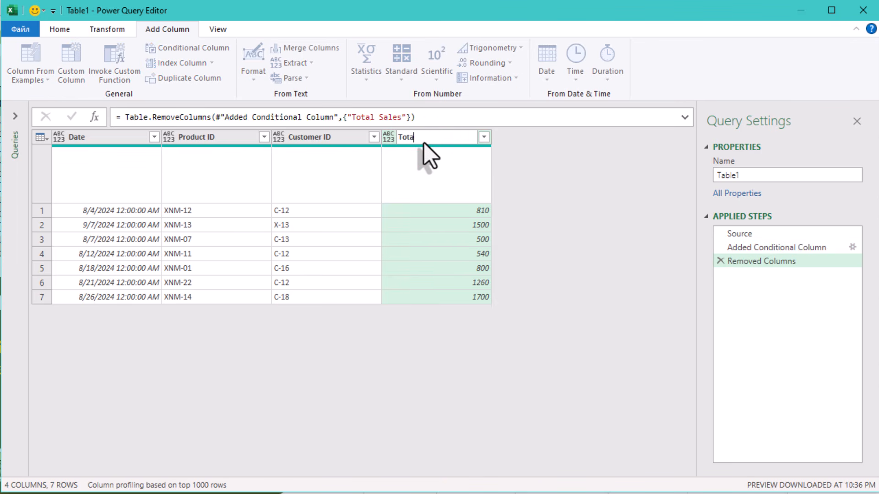
type("Total Sales")
key("Return")
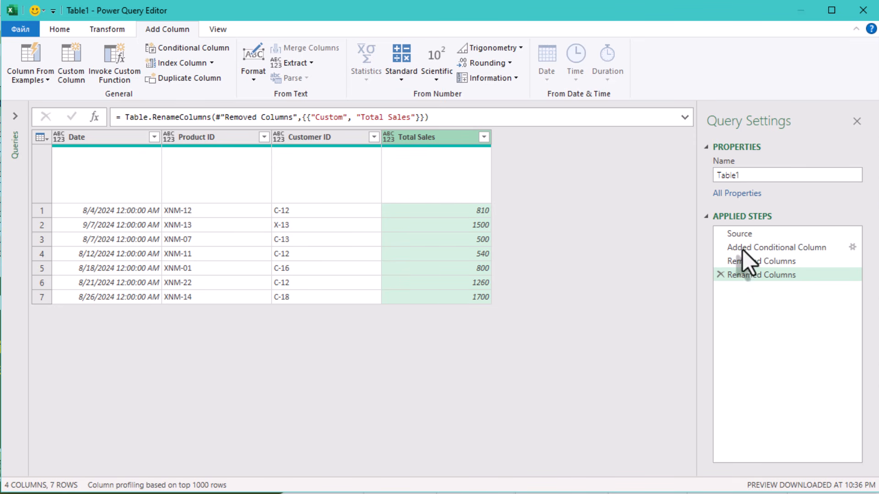
Review the table preview at each applied step, from Source through Renamed Columns.
left_click(785, 234)
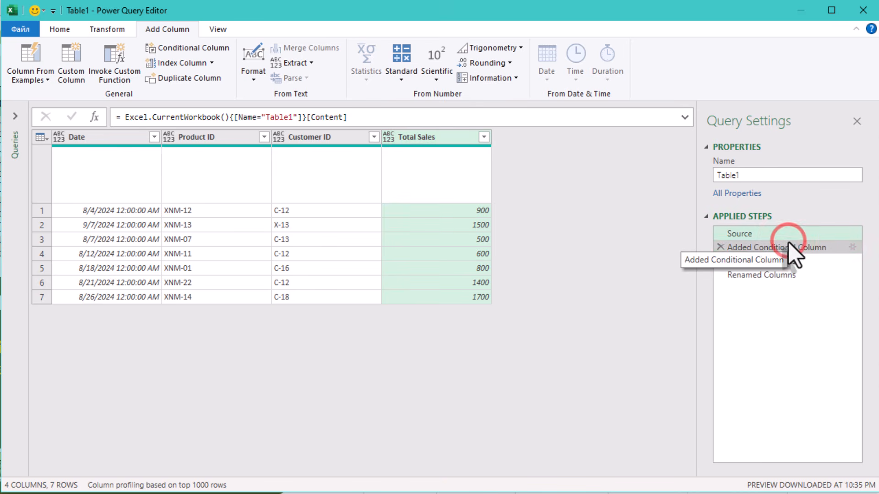
left_click(788, 243)
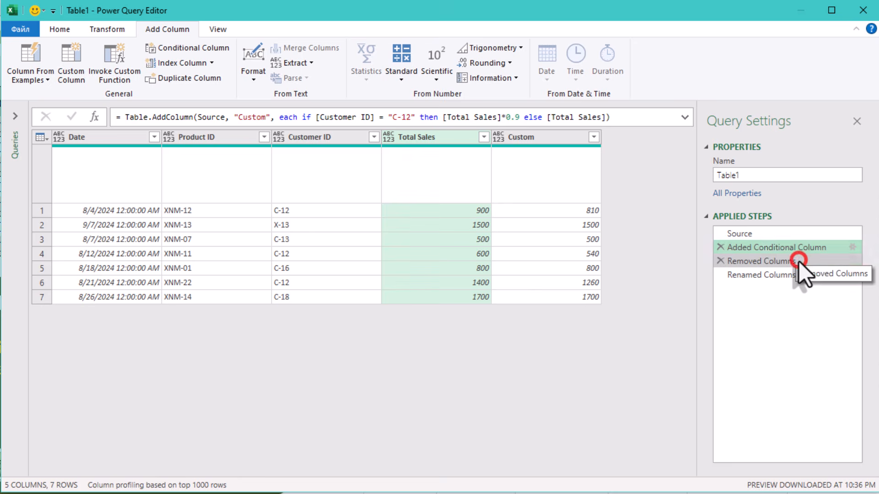
left_click(798, 260)
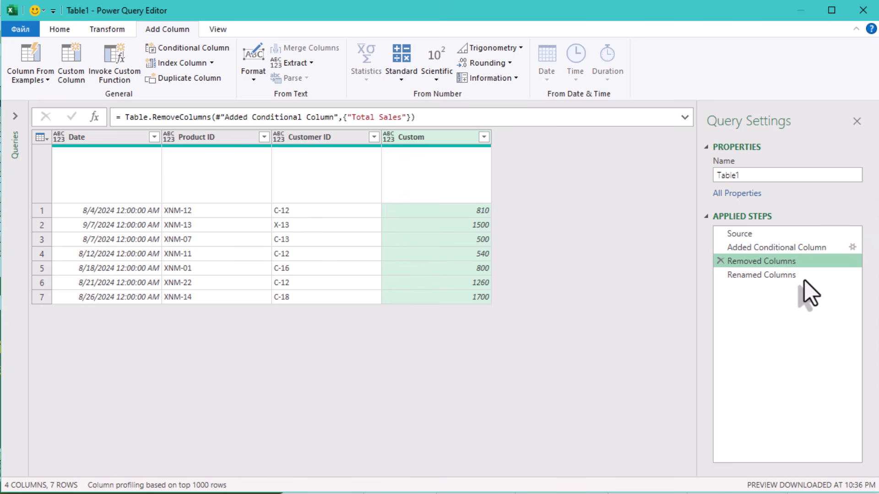
left_click(806, 275)
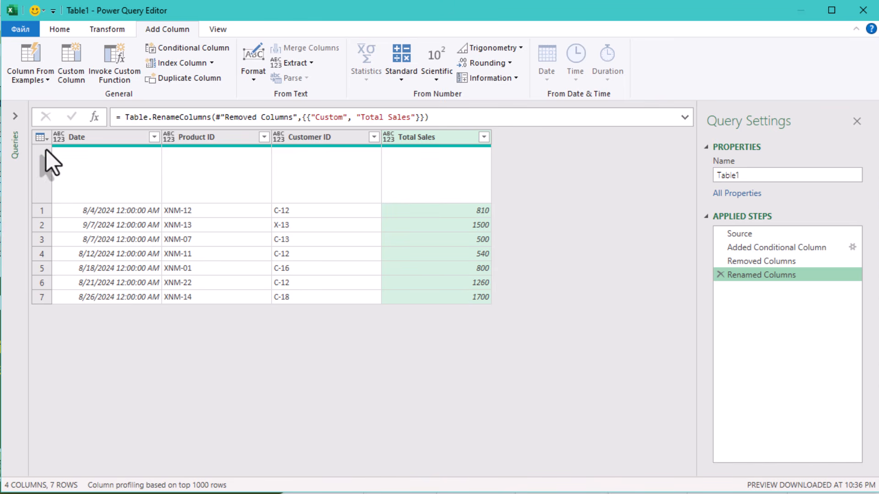
Duplicate the Table1 query and delete every applied step after Source from the copy.
left_click(17, 120)
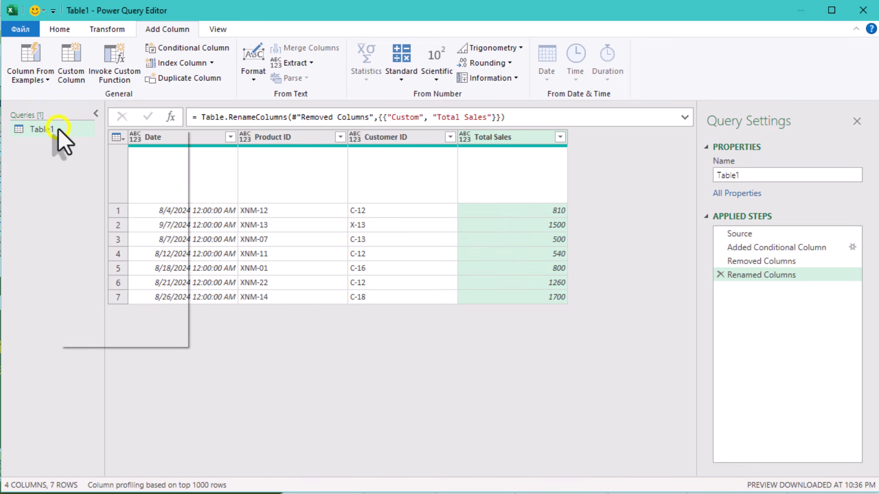
right_click(59, 129)
left_click(136, 213)
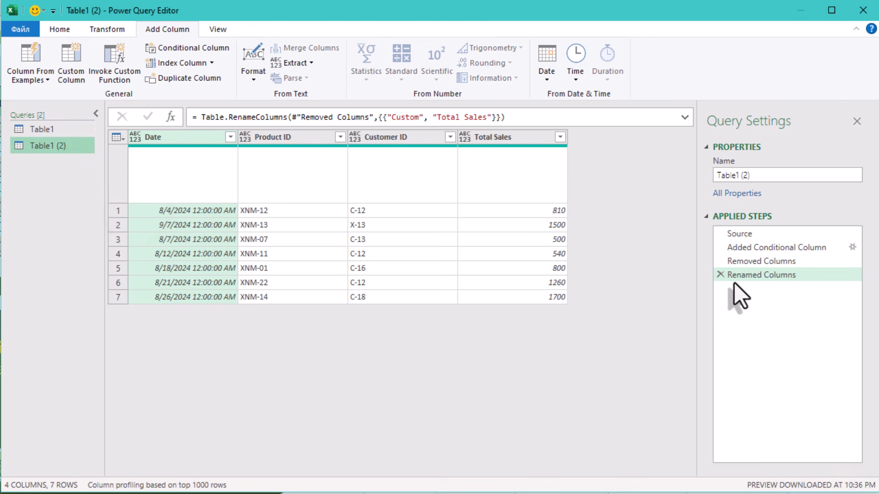
left_click(721, 274)
left_click(721, 264)
left_click(718, 248)
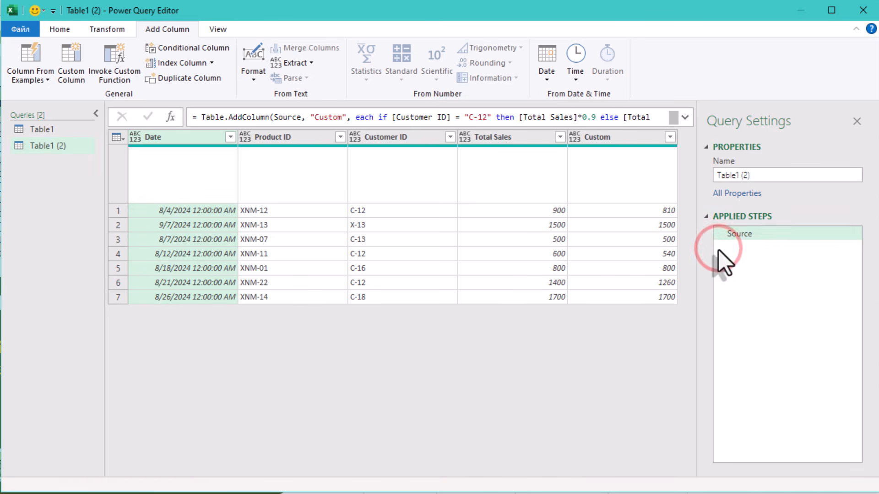
left_click(95, 115)
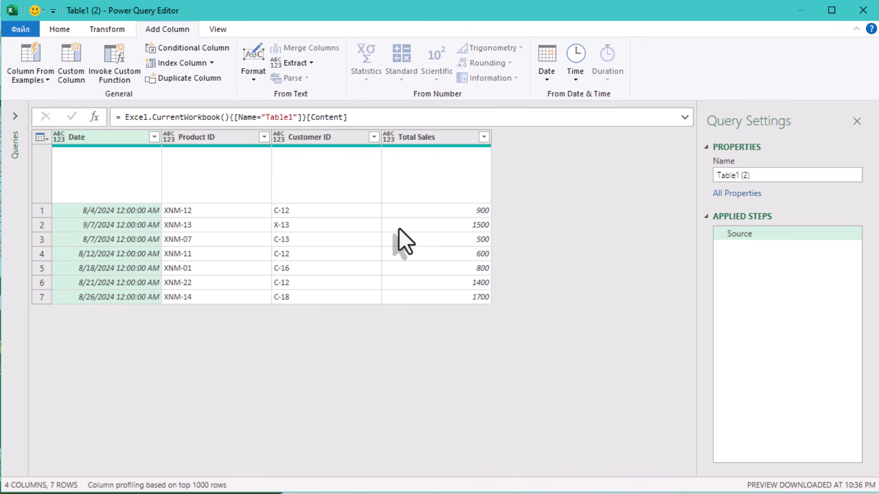
Add a new step after Source and begin a Table.ReplaceValue formula with Source as its table argument.
left_click(94, 118)
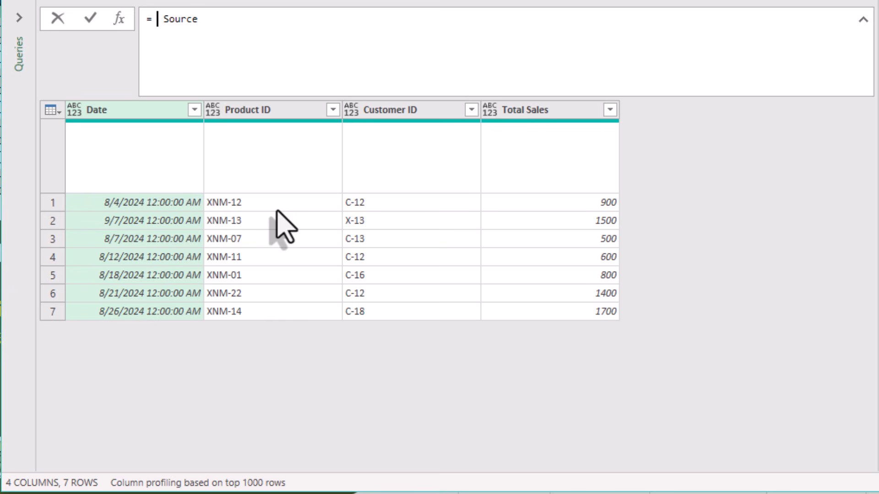
type("r")
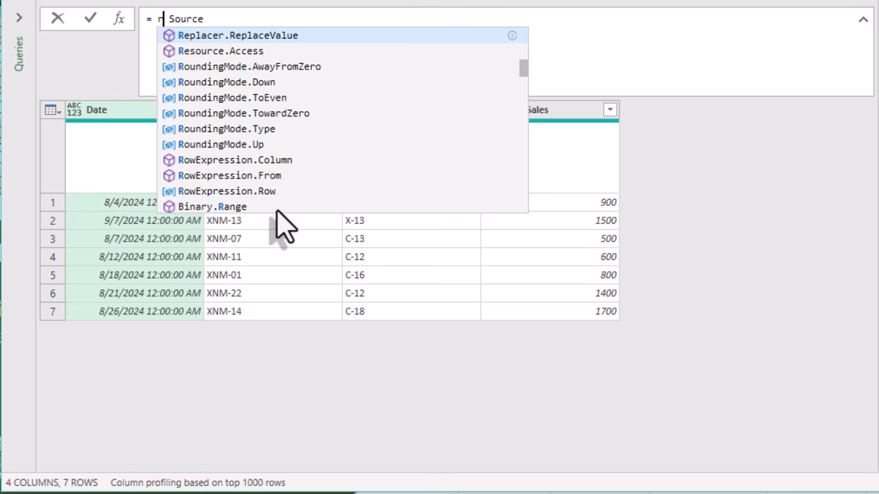
key("BackSpace")
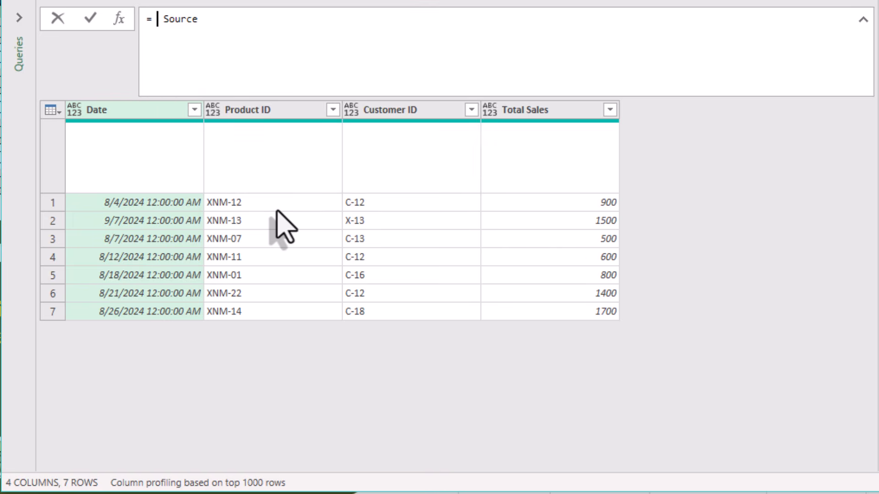
type("table")
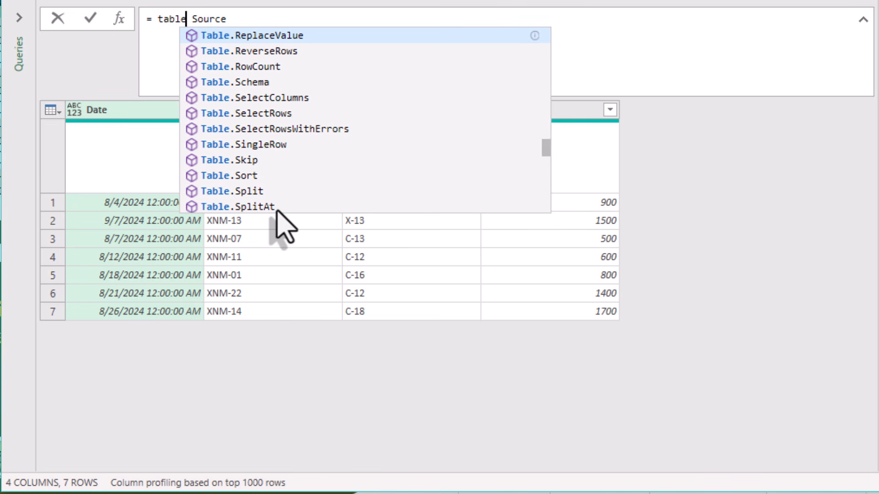
type("r")
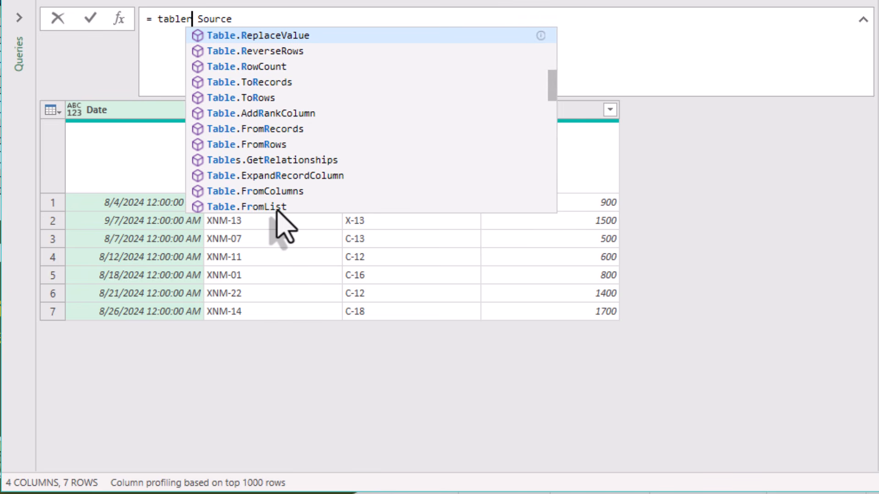
key("Tab")
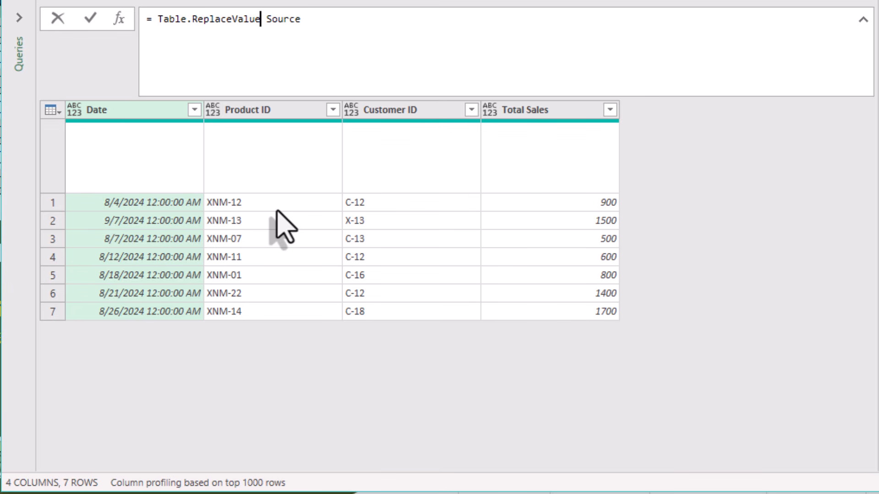
type("(")
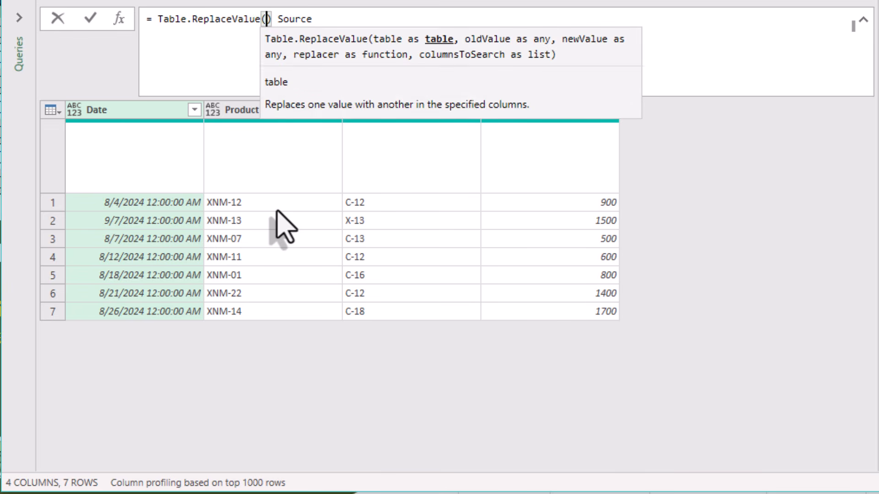
key("Delete")
key("Delete")
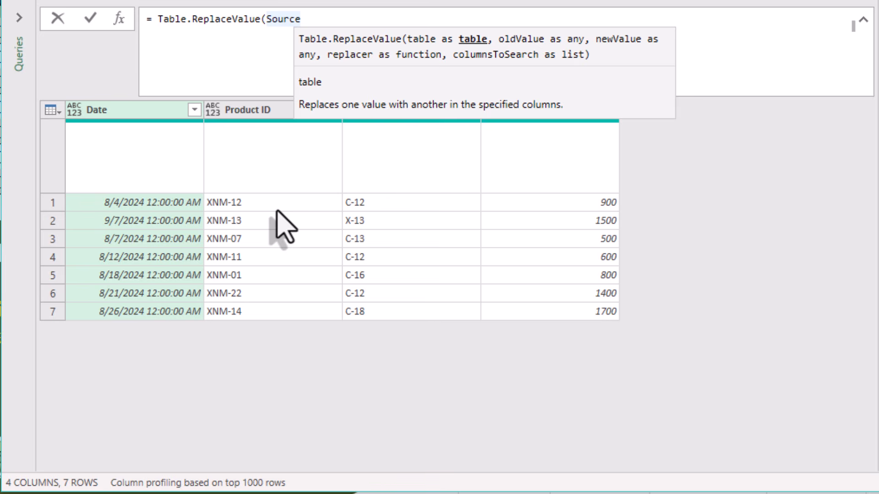
type(",")
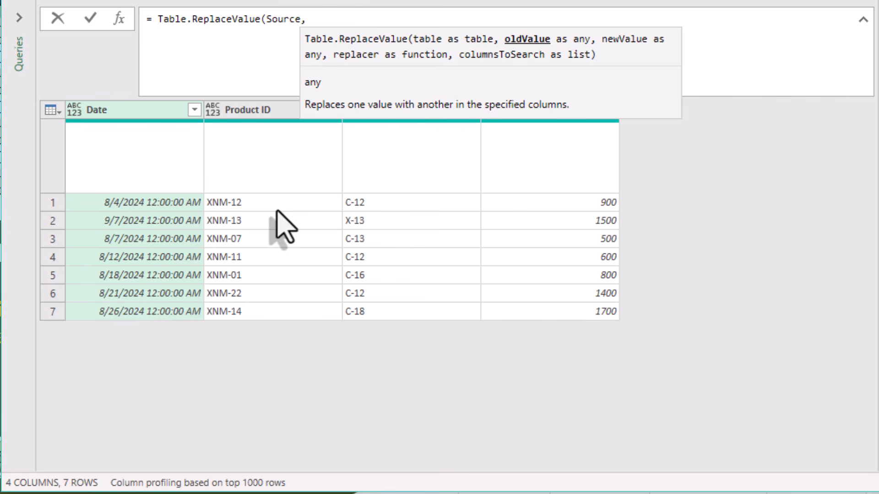
Enter each [Total Sales] on a new line as the old value argument of Table.ReplaceValue.
key("Return")
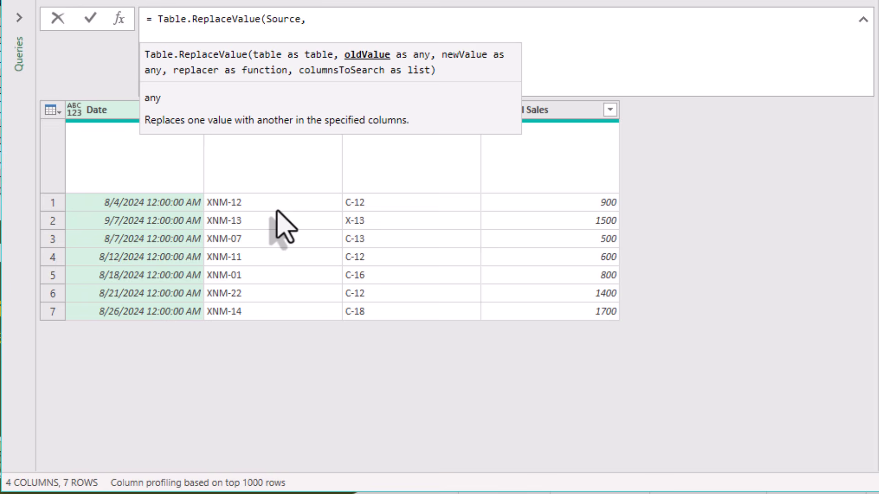
type("ea")
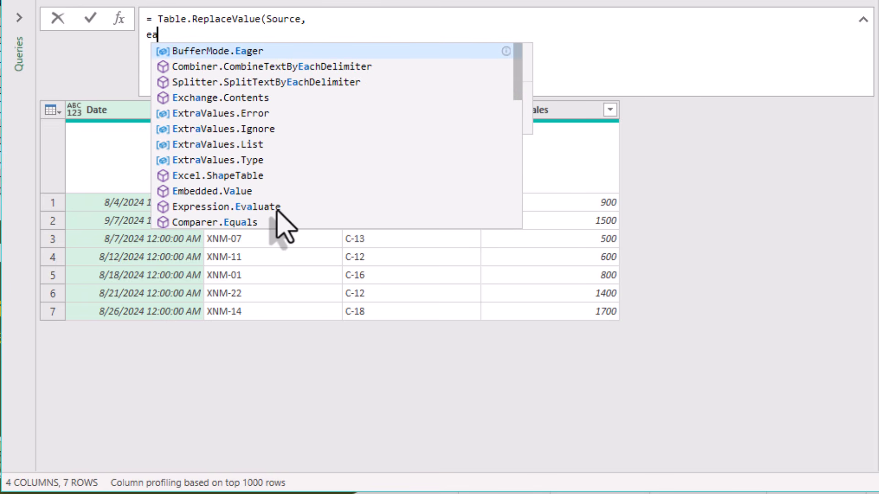
type("ch [")
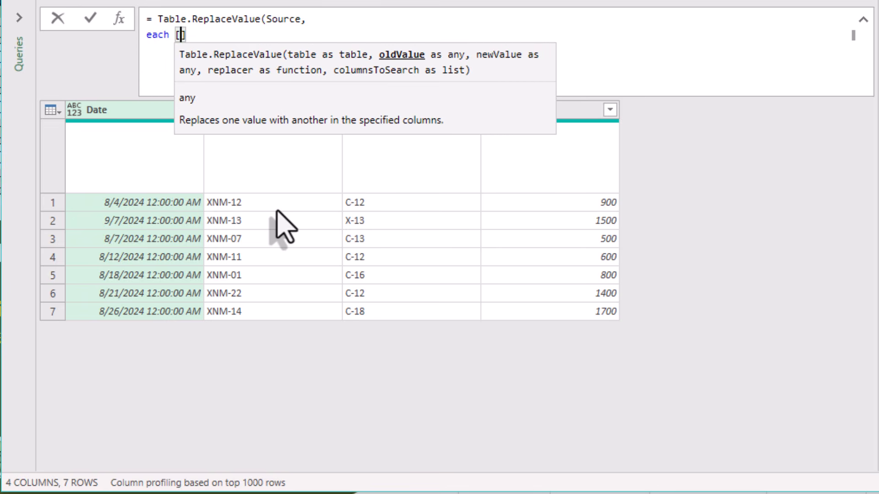
type("Total")
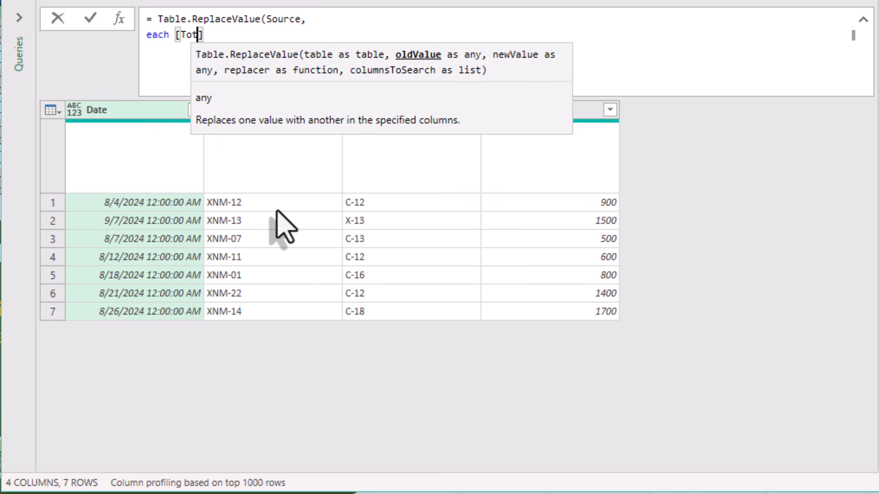
type(" Sale")
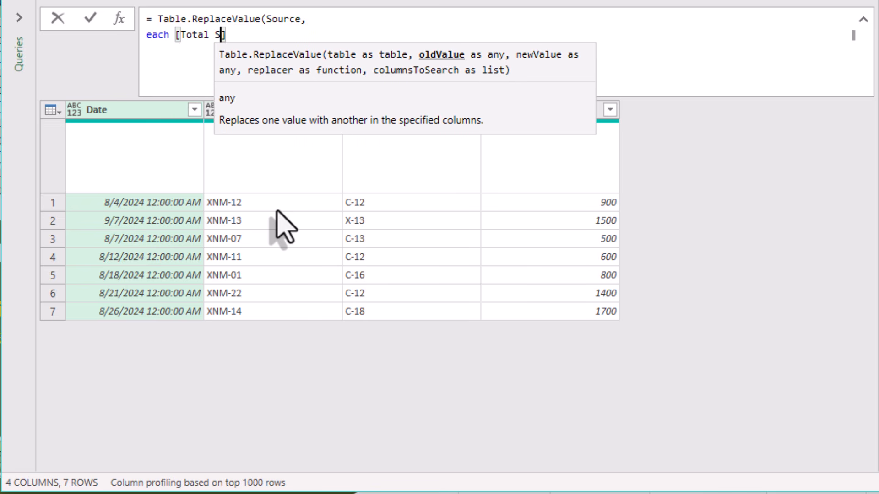
type("s].")
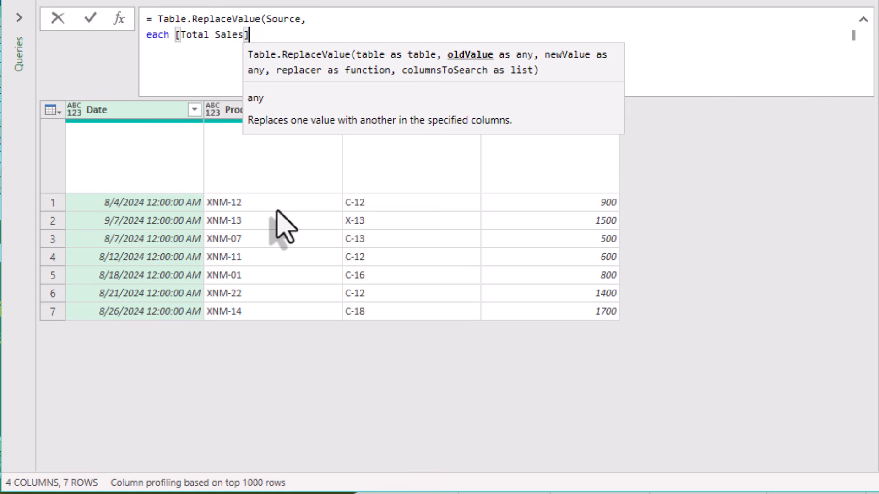
key("BackSpace")
type(",")
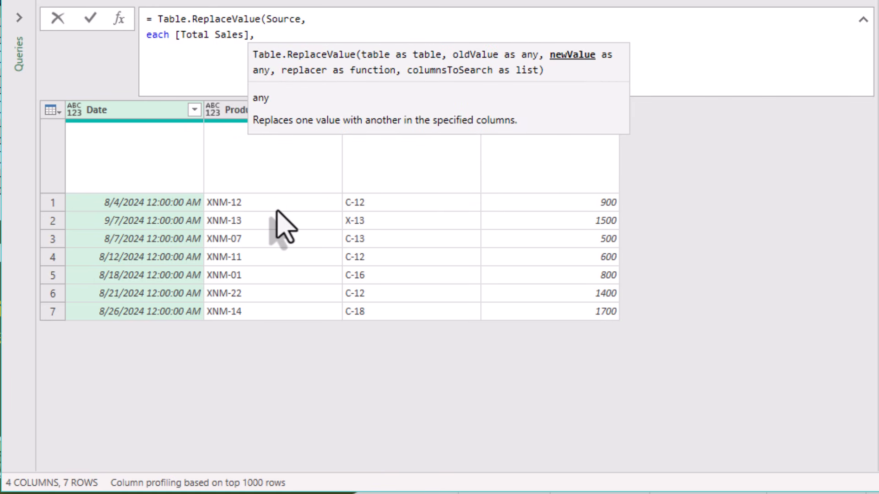
Begin the new value argument on its own line with the condition each if [Customer ID]="C-12".
key("shift+Return")
type("each if")
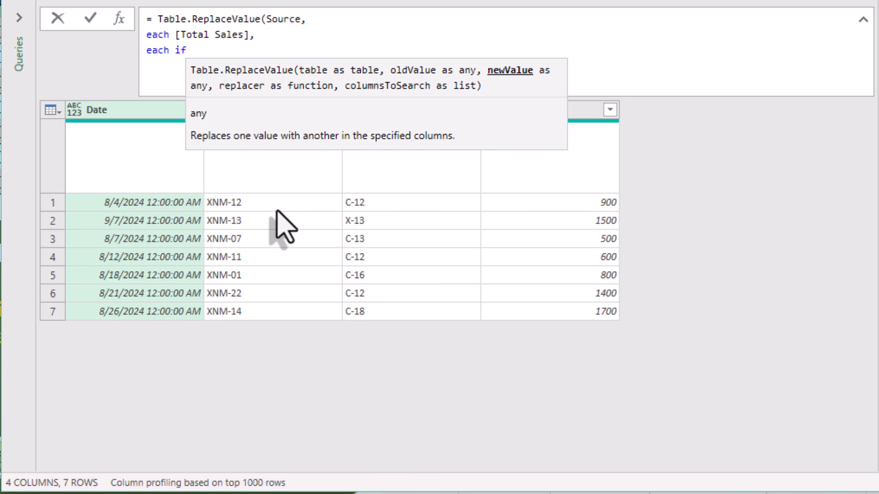
type(" [Cust")
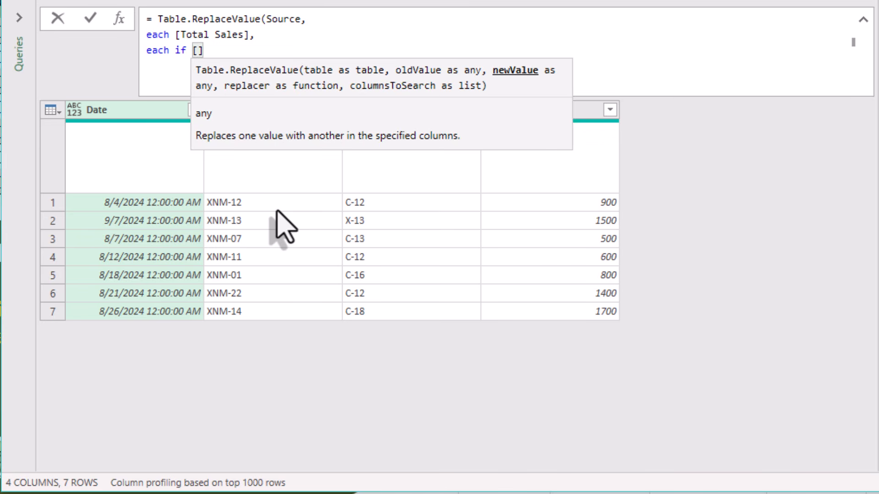
type("omer ID")
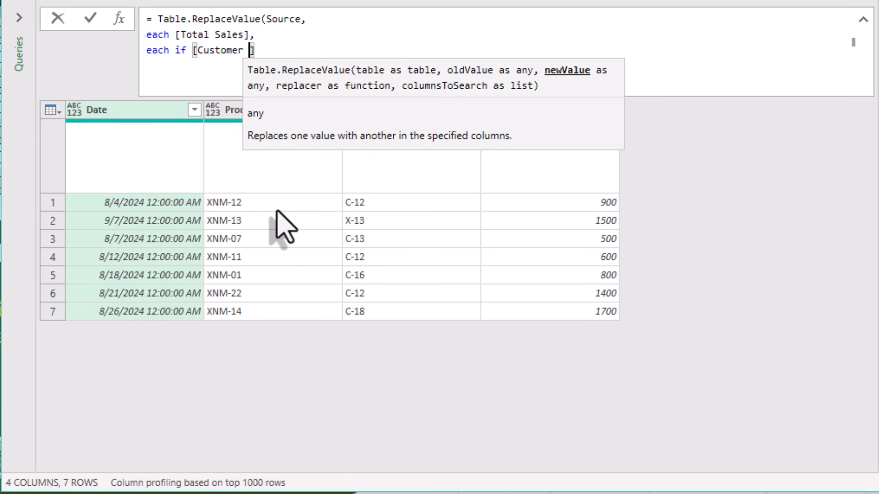
type("]=")
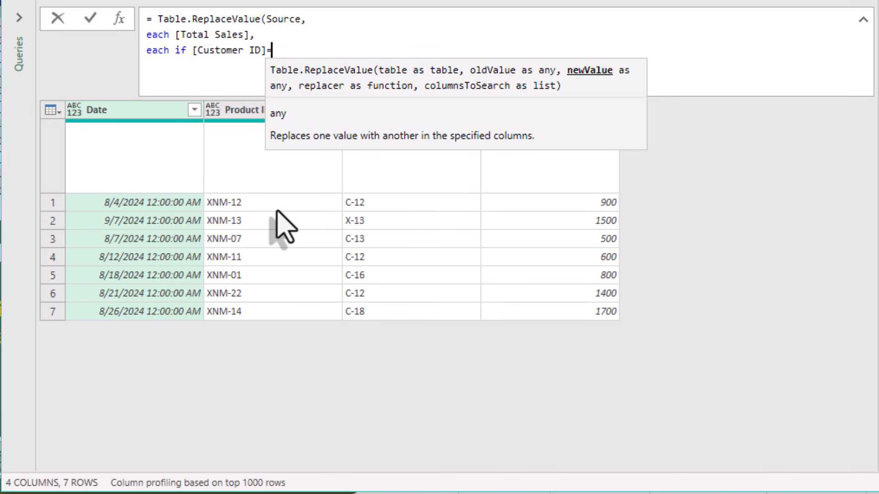
type("\"C-12\" ")
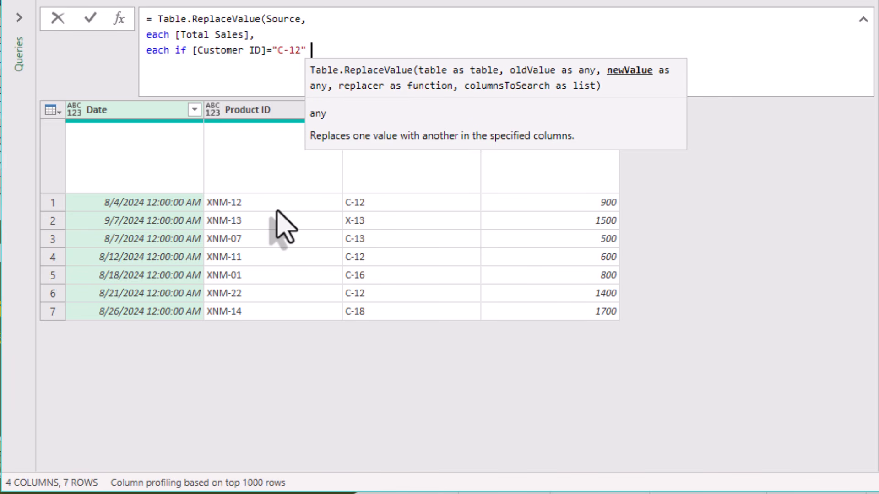
Complete the condition with then [Total Sales]*0.9 else [Total Sales], ending the new value argument.
type("then ")
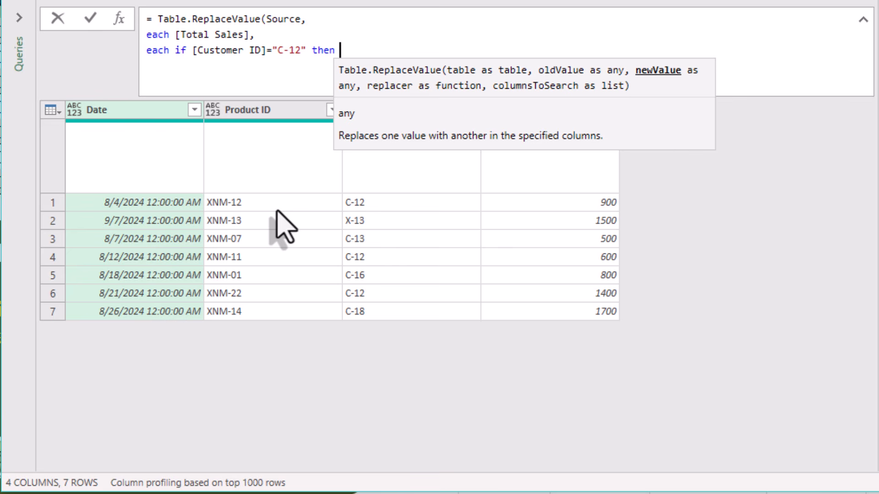
type("[Totals")
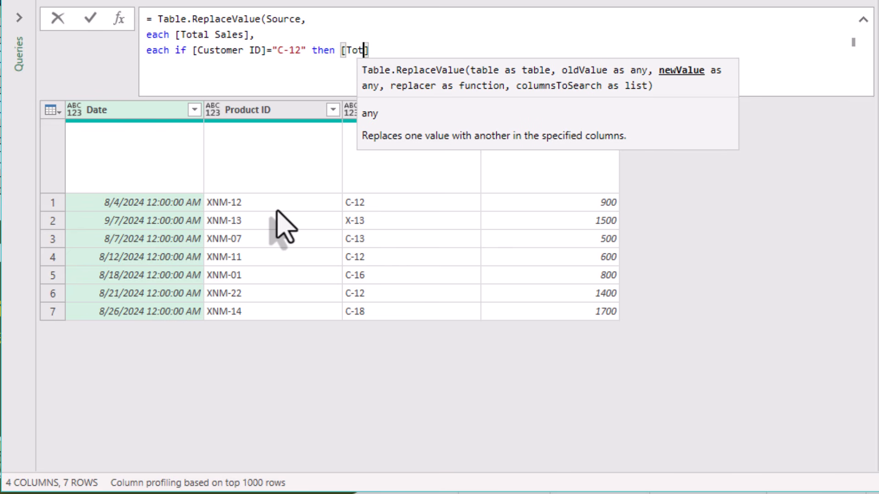
key("BackSpace")
type("Sales]")
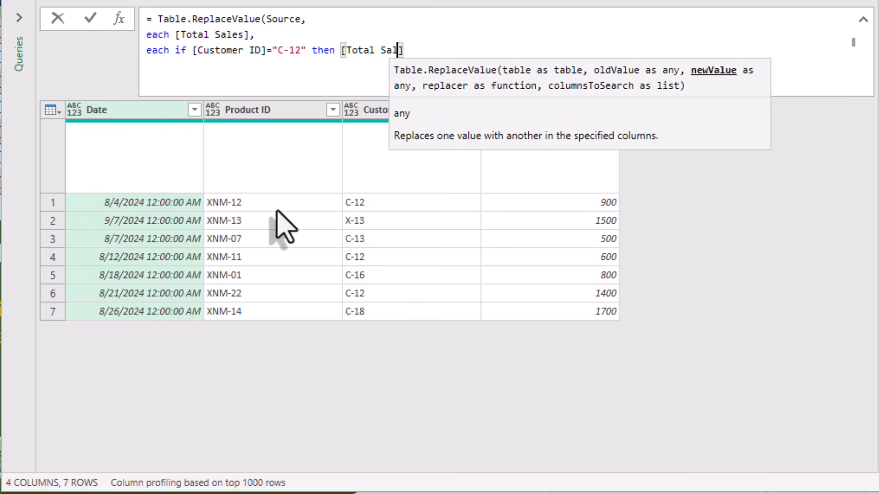
type("*0.9 ")
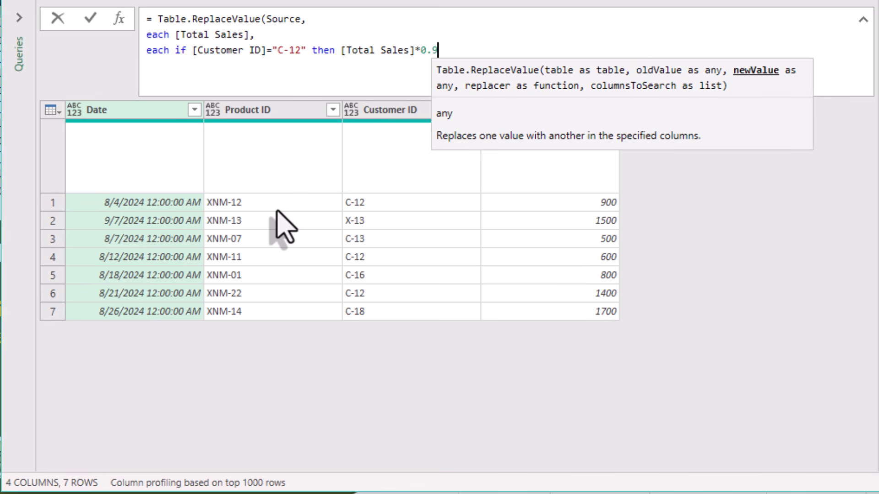
type("else ")
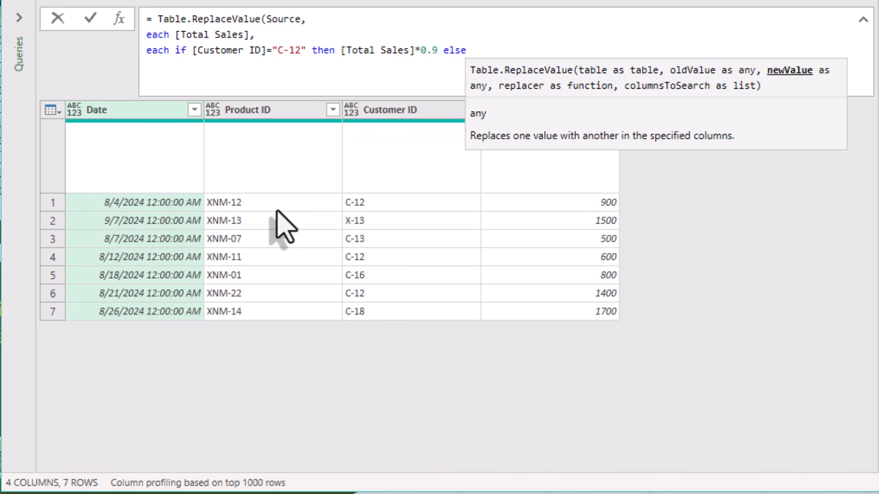
type("[To")
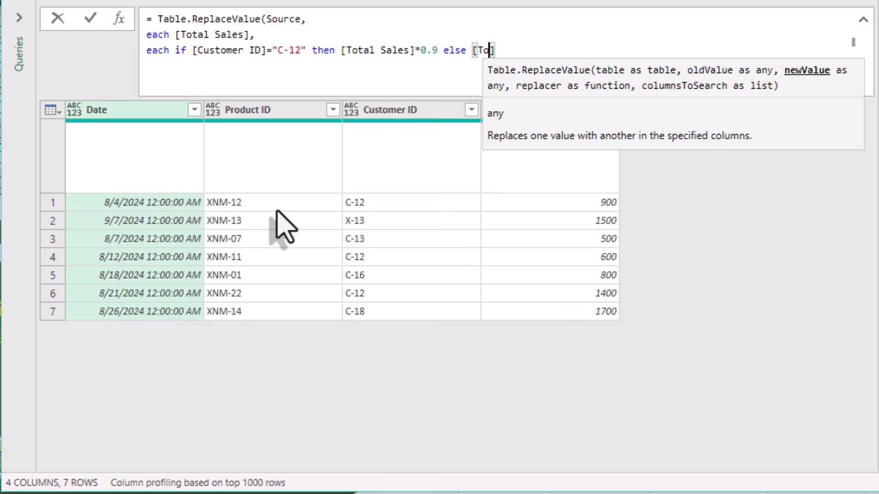
type("tal Sales]")
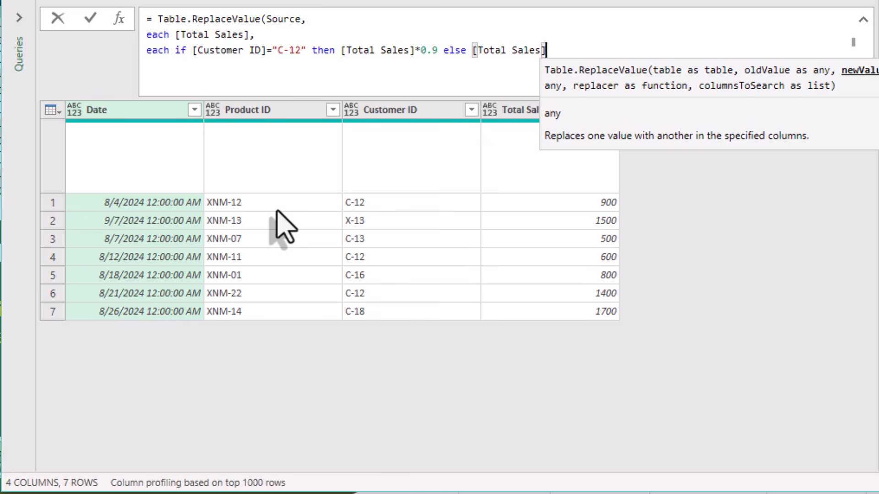
type(",")
Enter Replacer.ReplaceValue on a new line as the replacer argument.
key("shift+Return")
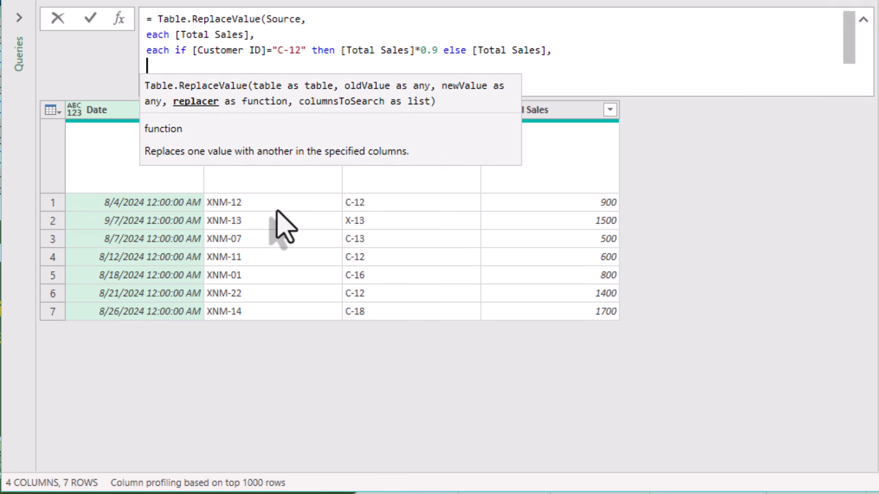
type("repla")
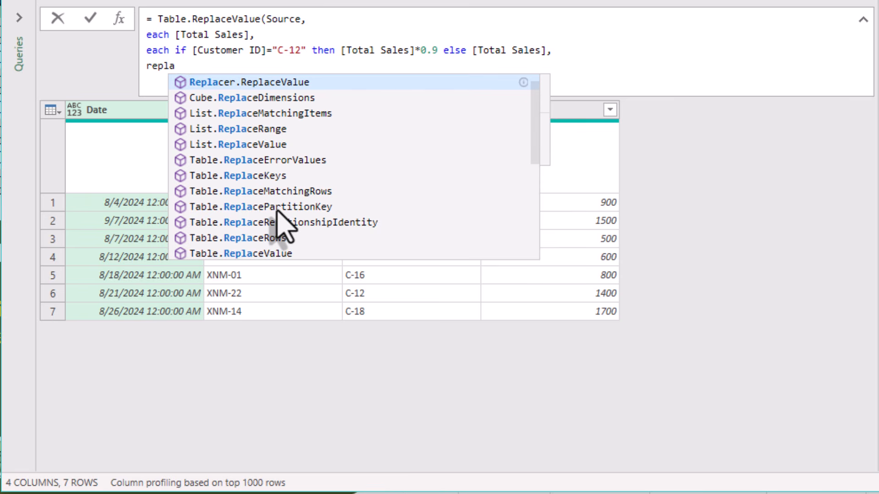
key("Tab")
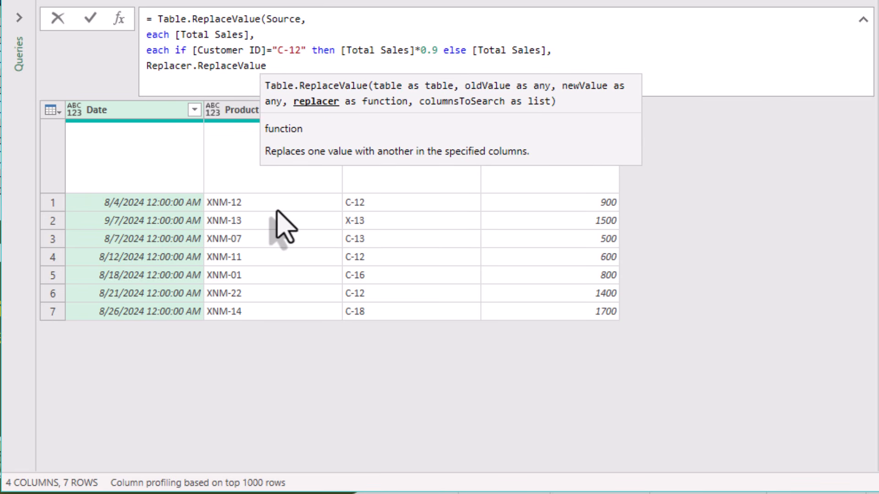
type(",")
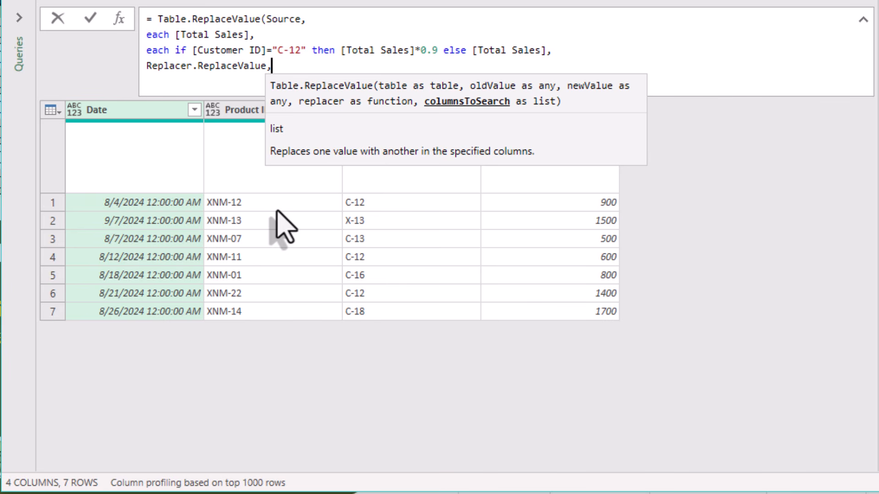
Enter {"Total Sales"} on a new line as the columns to search, close the formula's parenthesis and apply it.
key("shift+Return")
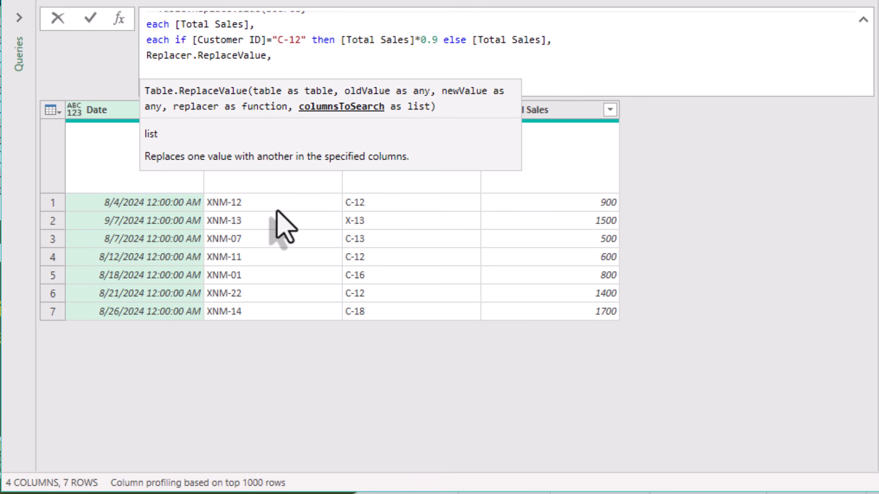
type("{")
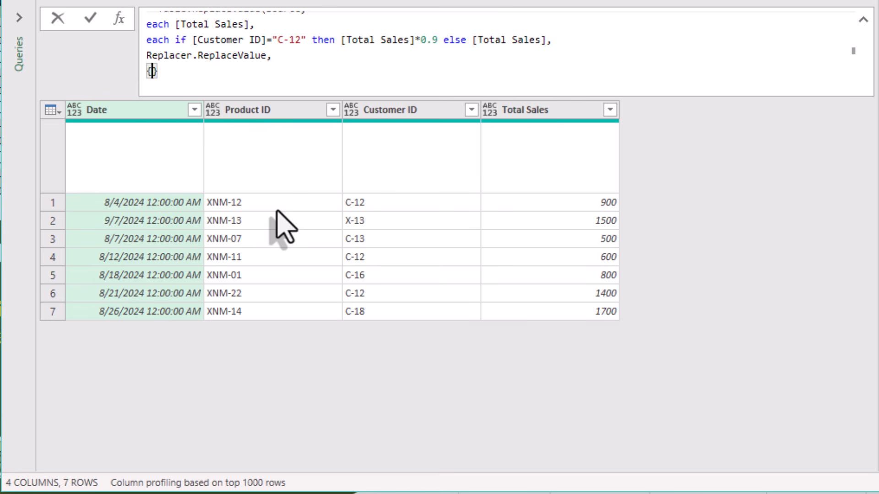
type("\"")
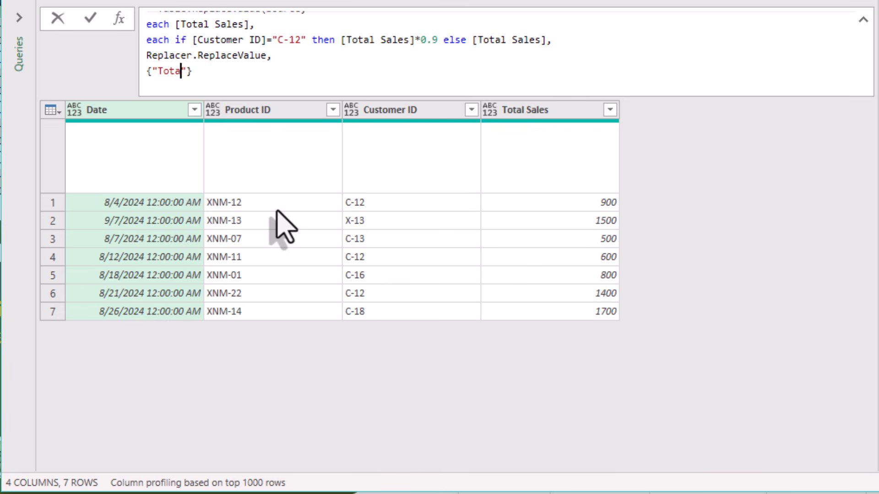
type("Total Sel")
key("BackSpace")
key("BackSpace")
type("al")
key("Right")
key("Right")
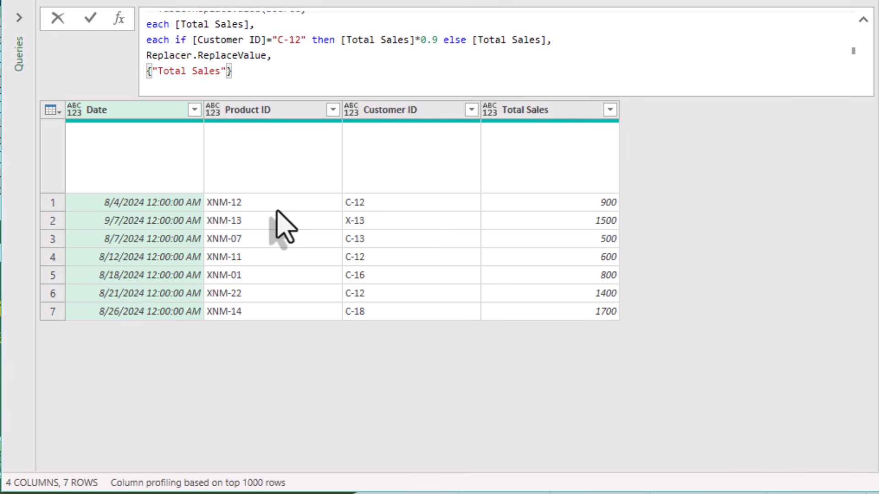
key("Up")
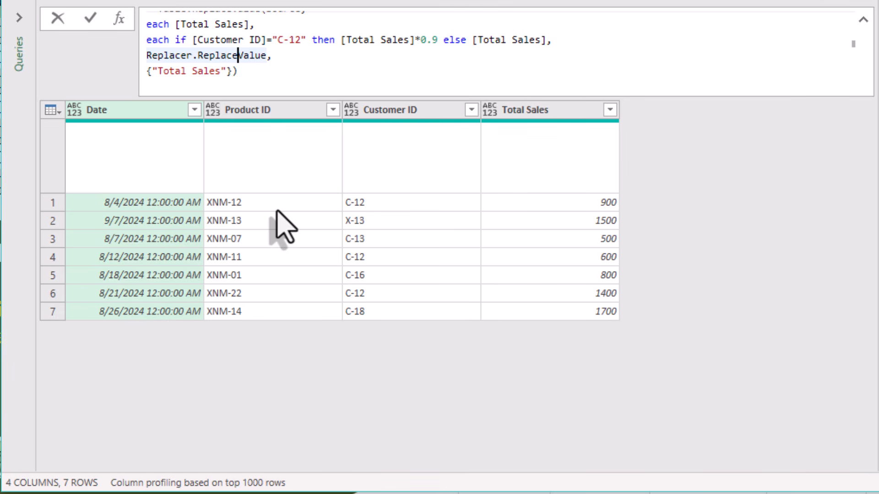
key("ctrl+Home")
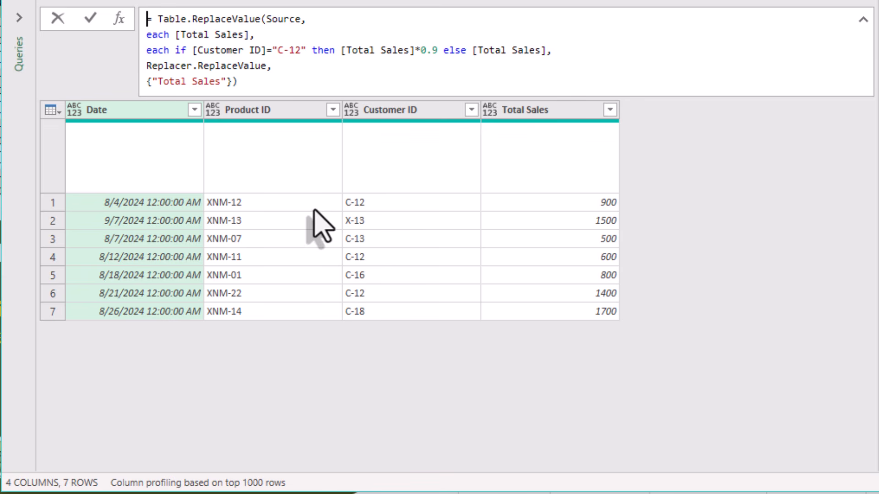
left_click(758, 343)
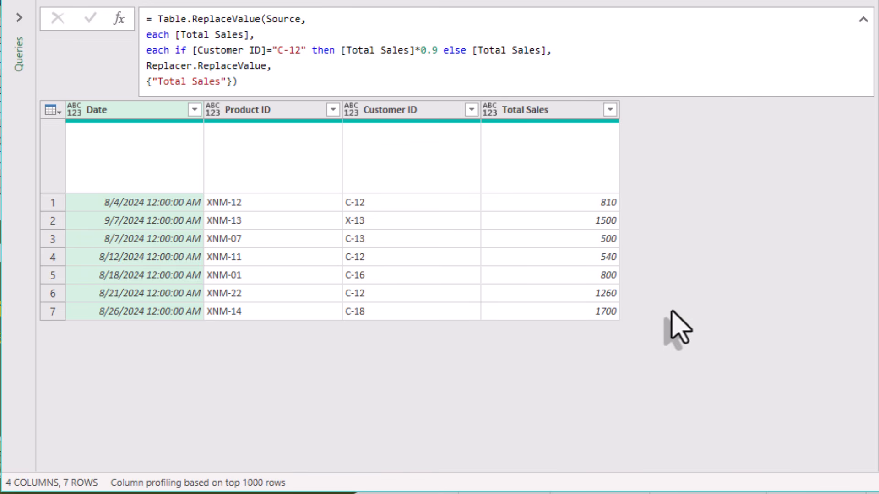